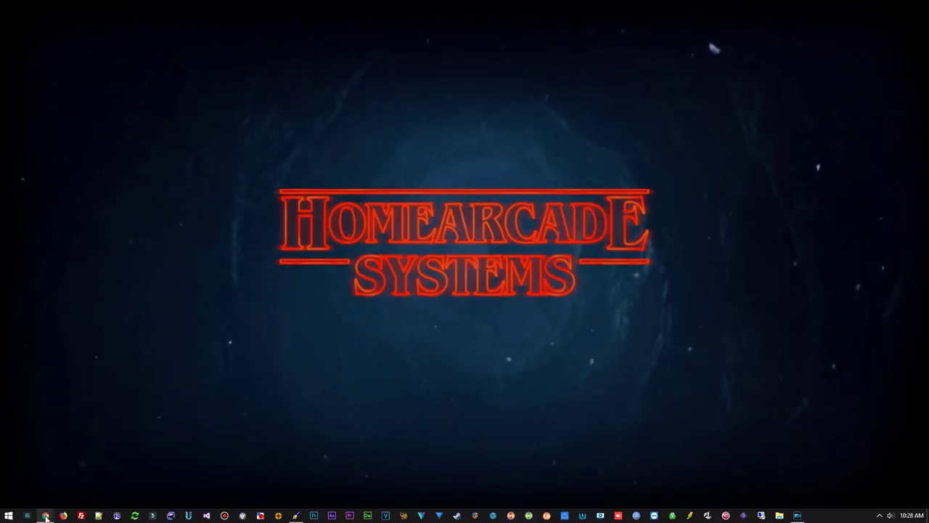
Step: Switch to the Home Arcade Systems website in Chrome, open its update log and examine the September updates
mouse_move(45, 516)
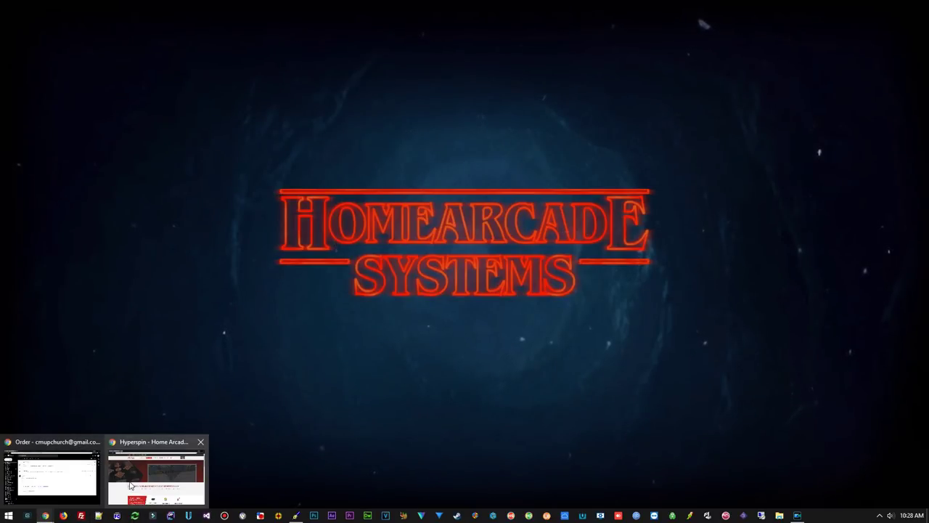
left_click(129, 485)
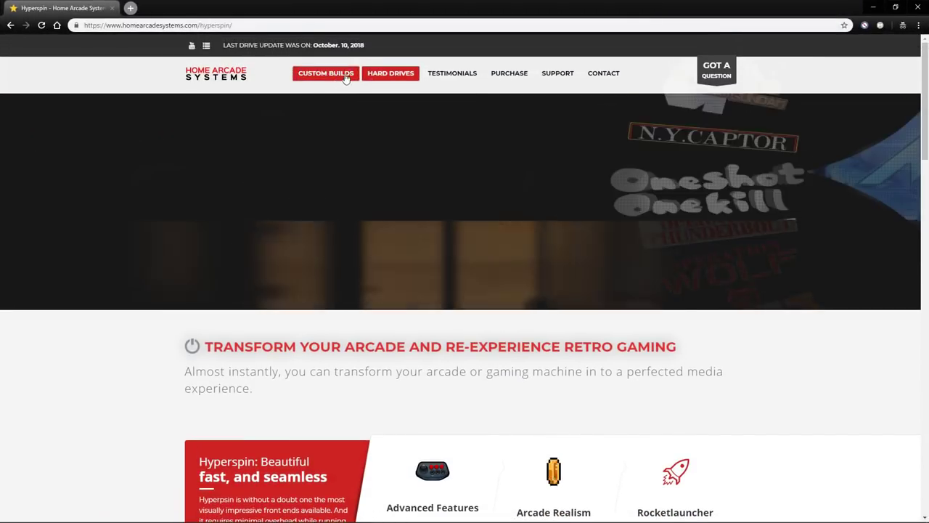
mouse_move(391, 72)
left_click(390, 107)
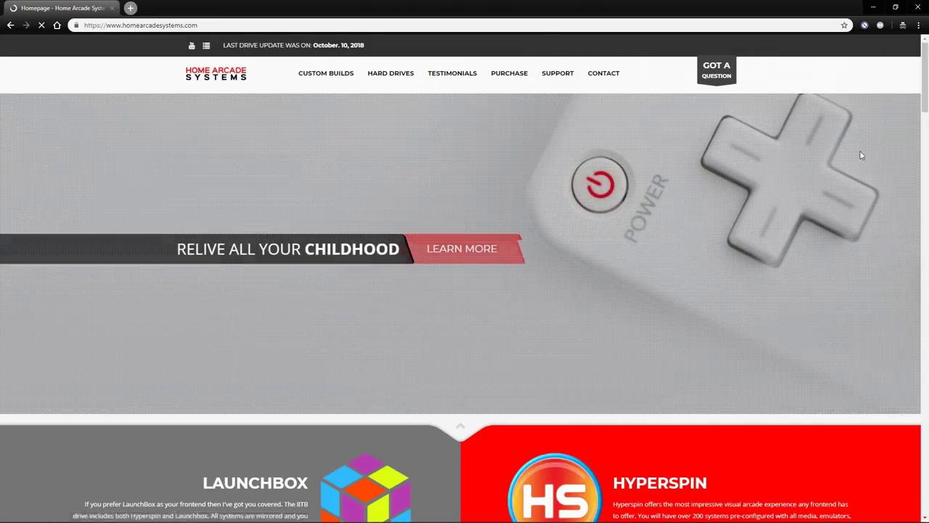
left_click_drag(925, 73, 926, 475)
left_click(650, 314)
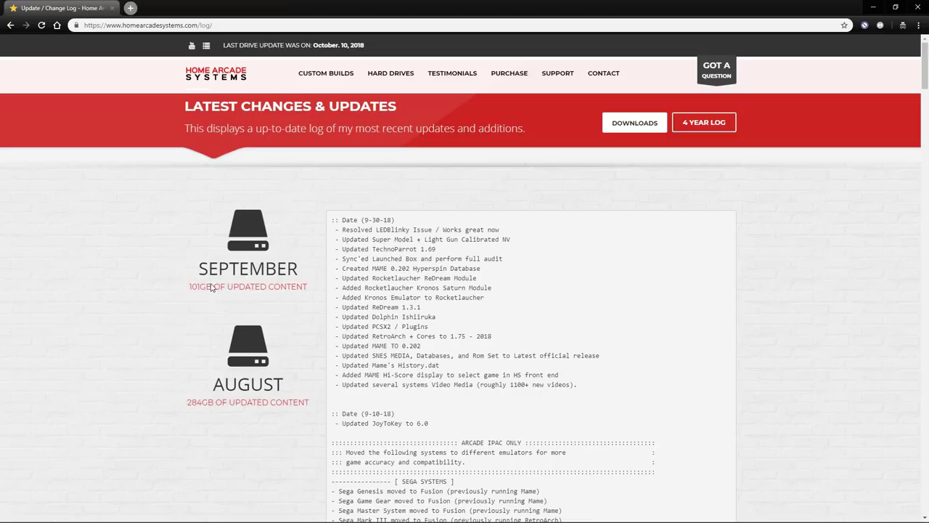
left_click_drag(188, 287, 242, 290)
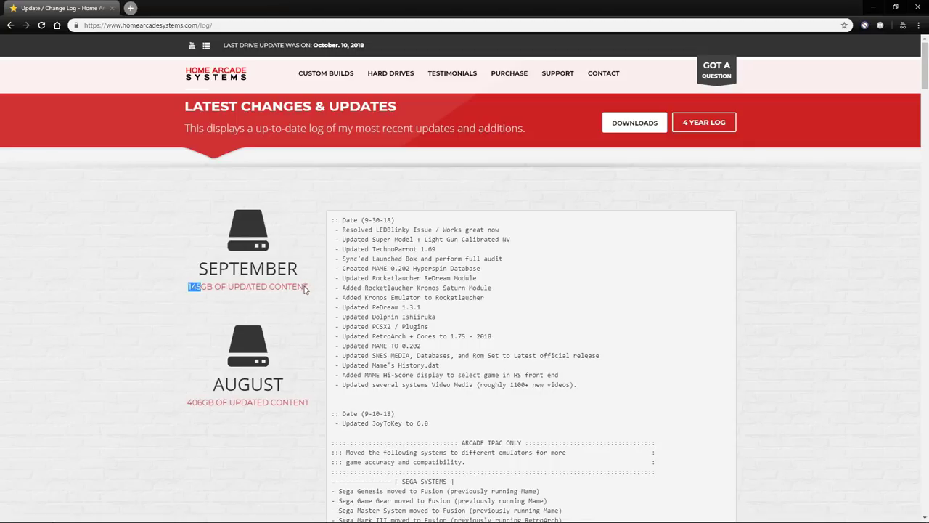
scroll(335, 287, "down", 1)
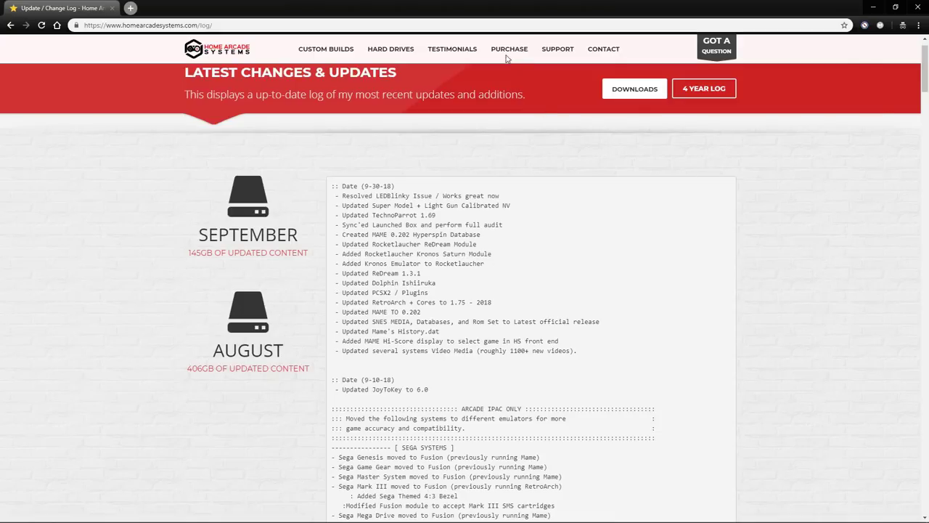
Step: Open the site's purchase page, review the arcade drive and configuration options, and minimize the browser
left_click(508, 86)
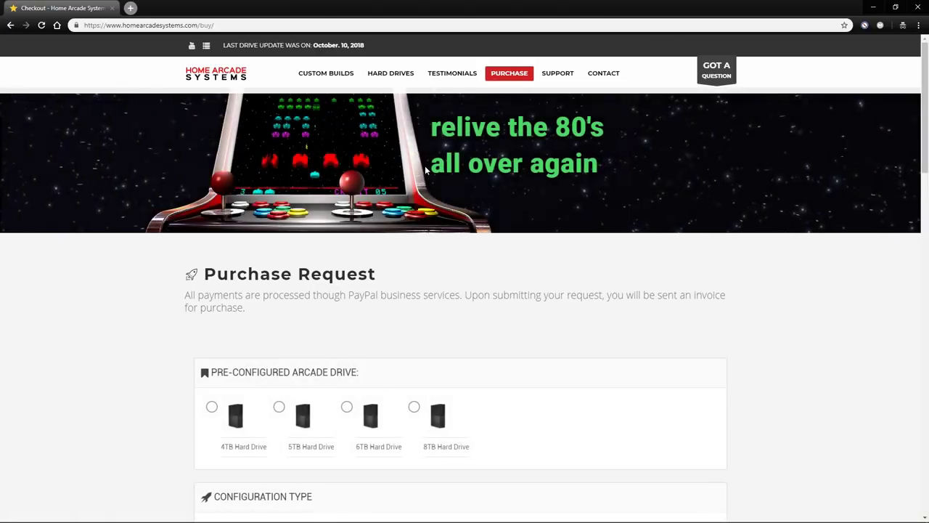
scroll(418, 260, "down", 1)
scroll(418, 260, "down", 1)
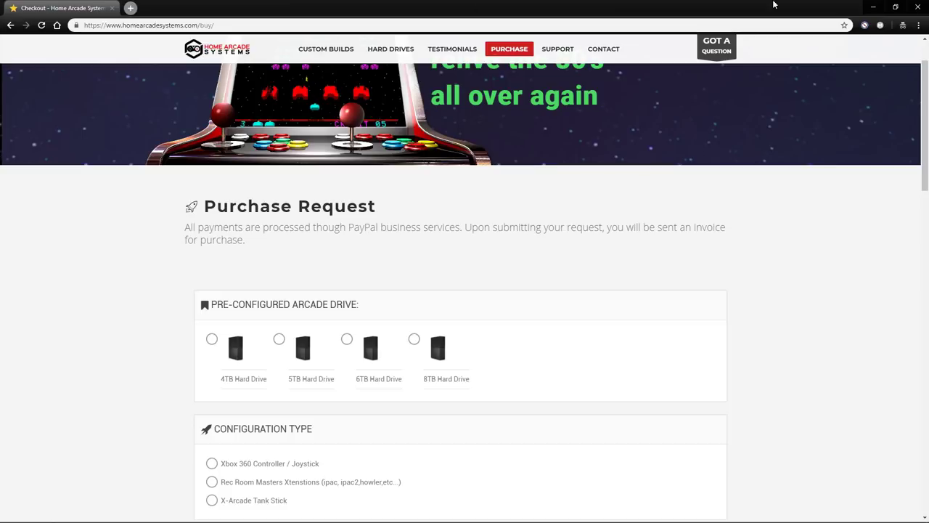
left_click(873, 6)
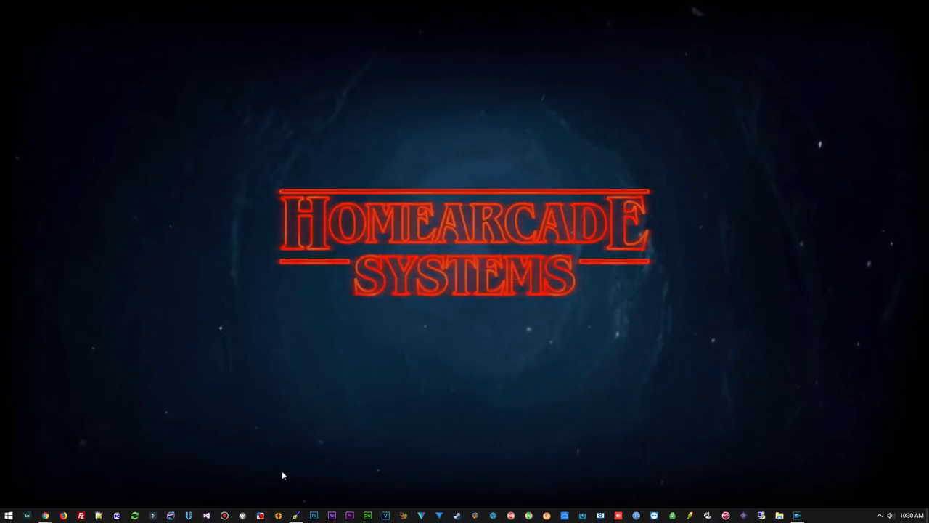
Step: Open a File Explorer window and collapse the Frequent folders and Recent files groups
left_click(778, 515)
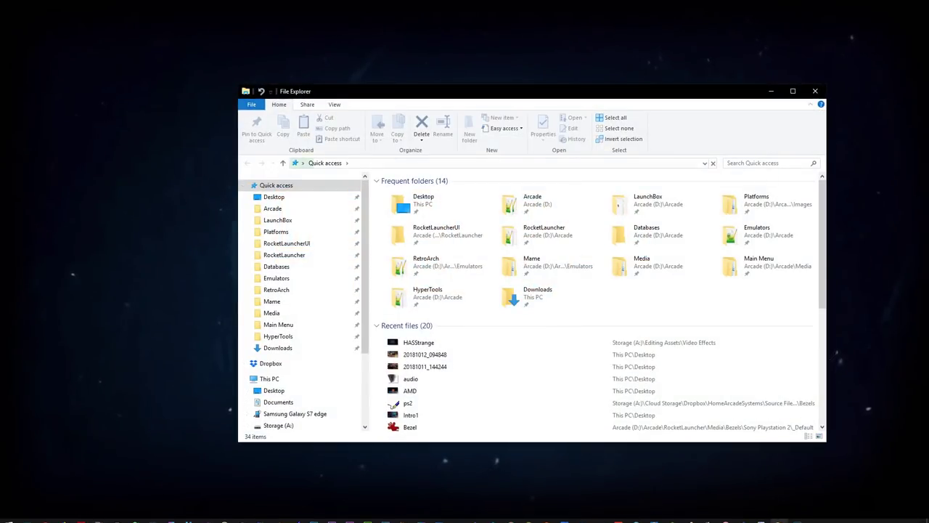
left_click(779, 516)
left_click(779, 516)
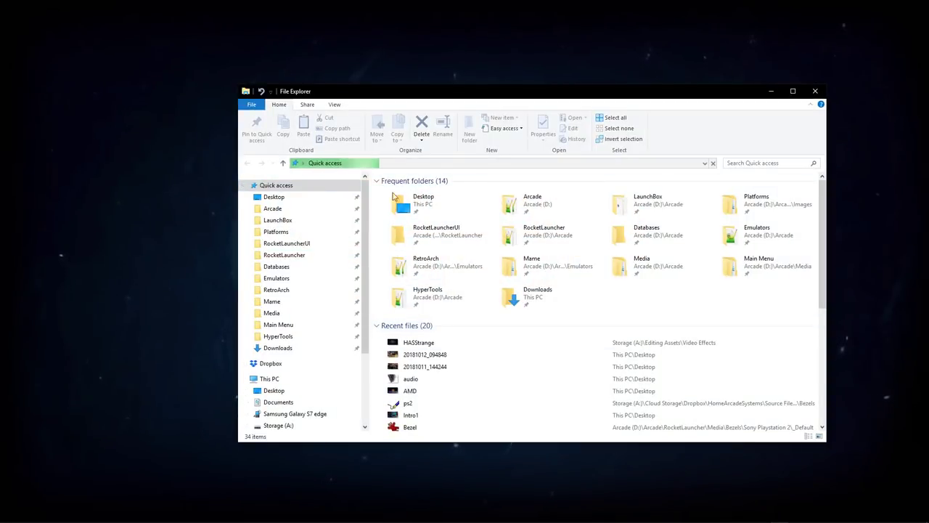
left_click(378, 182)
left_click(378, 181)
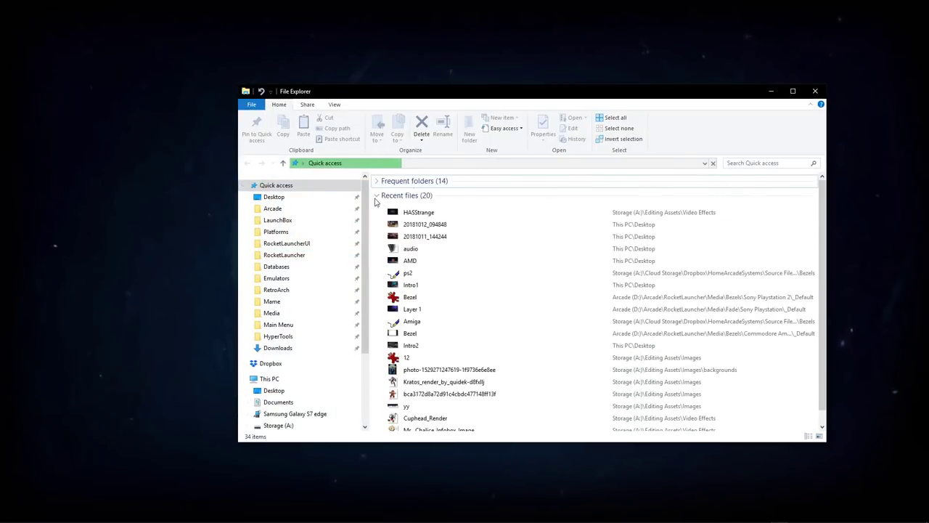
left_click(375, 198)
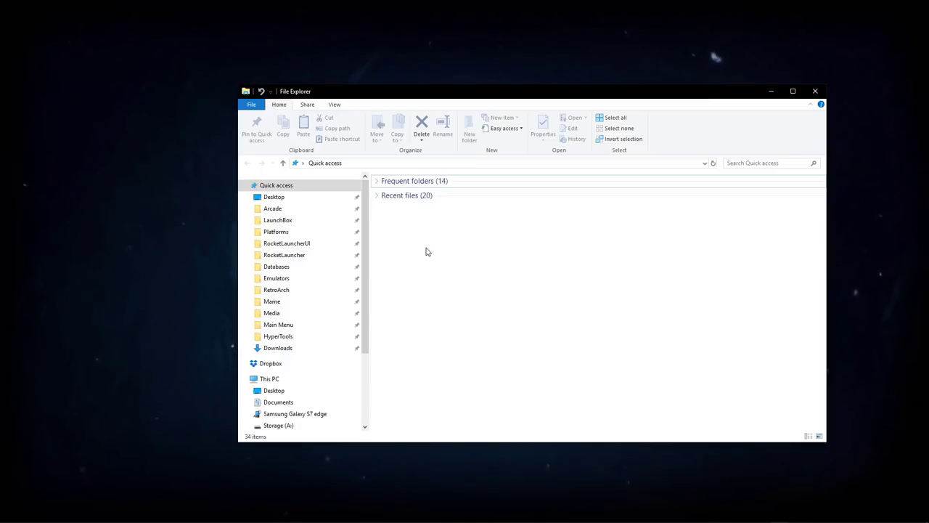
Step: Open the CP78 Front End folder inside Attract Mode on the Vault (V:) drive and look through its contents
mouse_move(681, 519)
left_click_drag(366, 337, 358, 421)
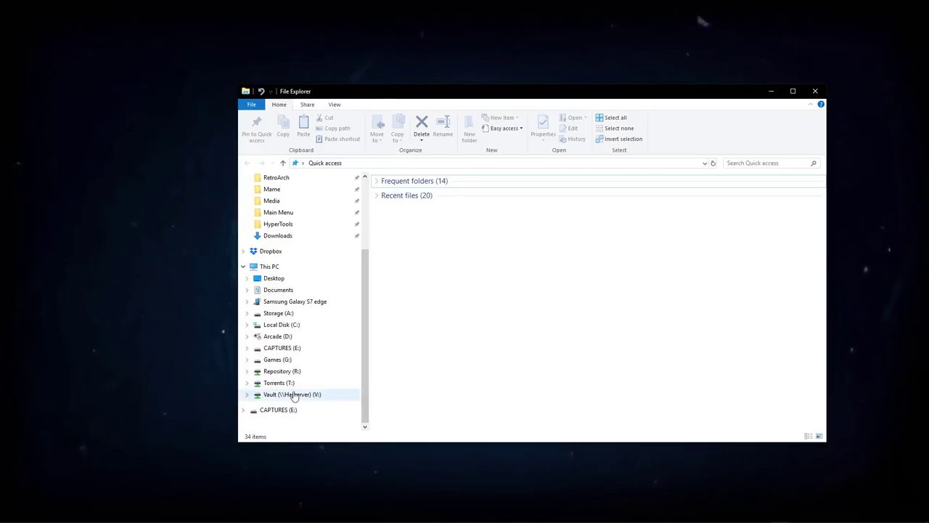
left_click(298, 394)
double_click(435, 192)
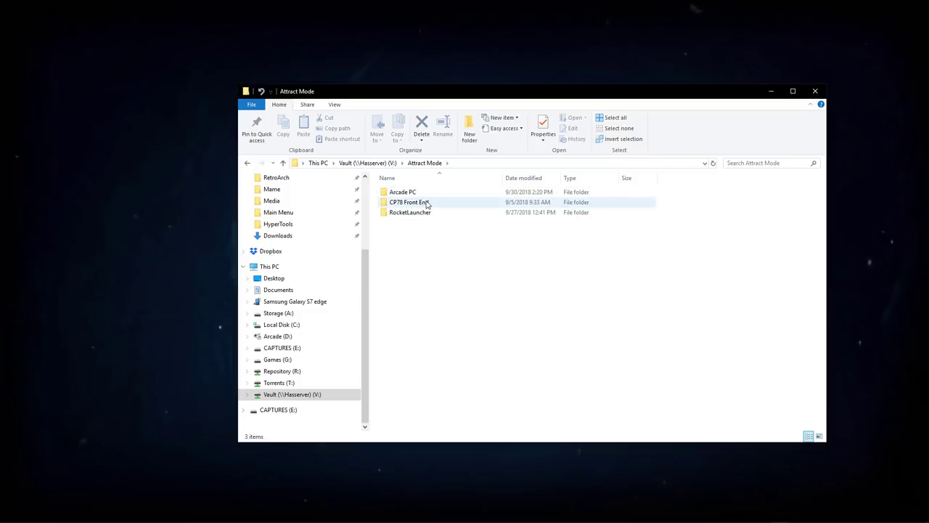
double_click(425, 202)
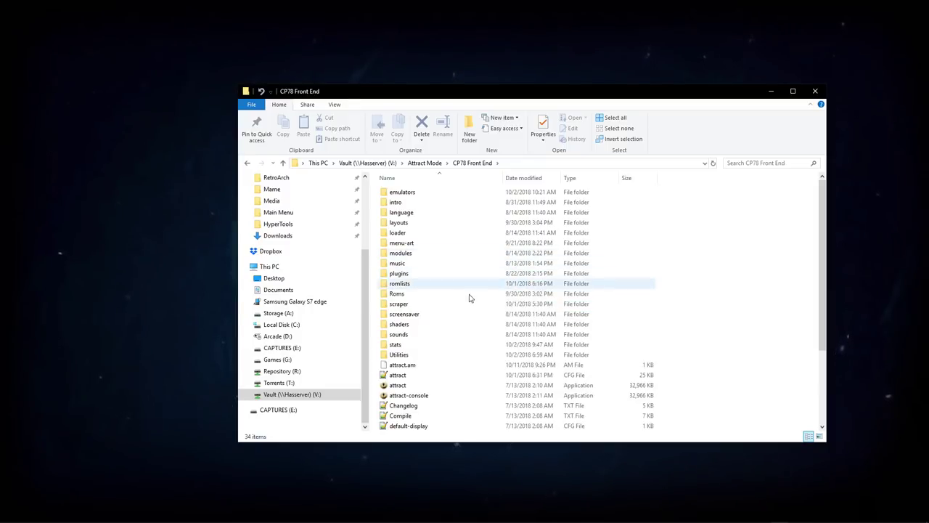
scroll(497, 312, "down", 4)
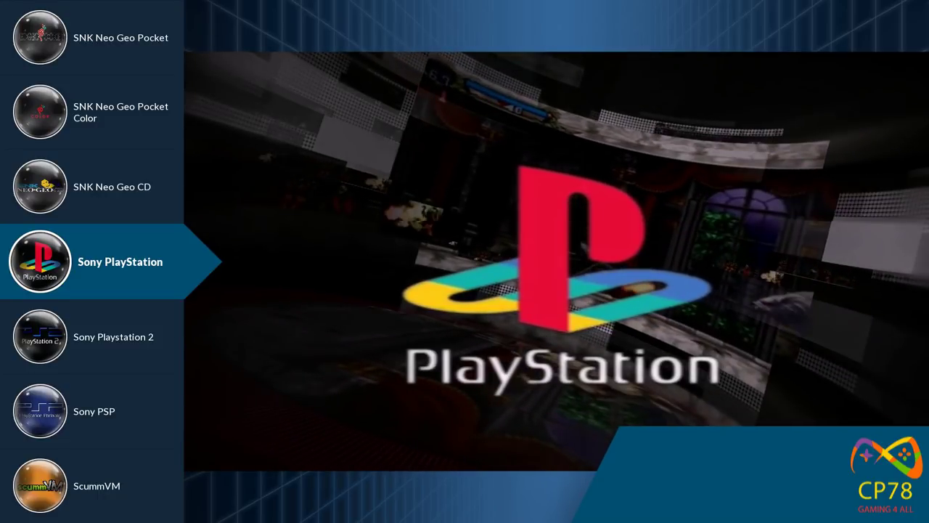
Step: Browse the Sony PlayStation and Dreamcast game lists in the CP78 front end and exit it
key("Return")
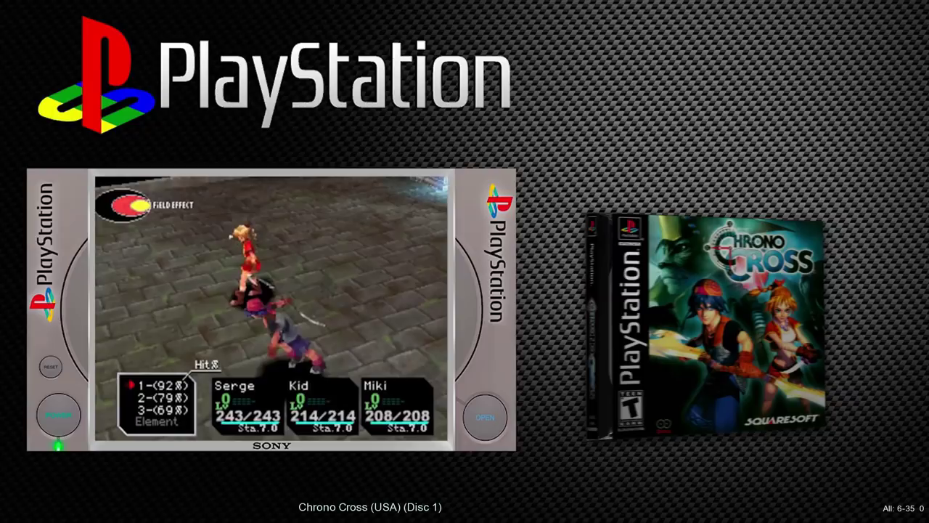
key("Escape")
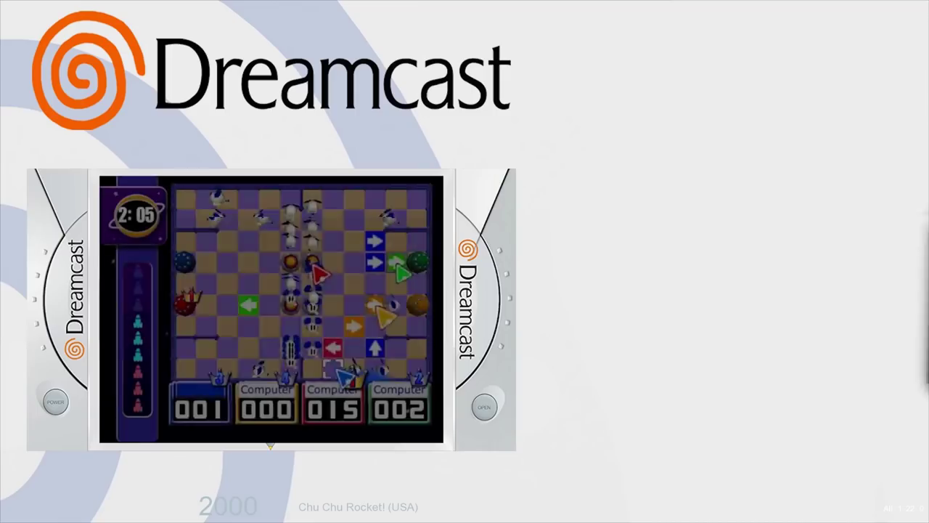
key("Up")
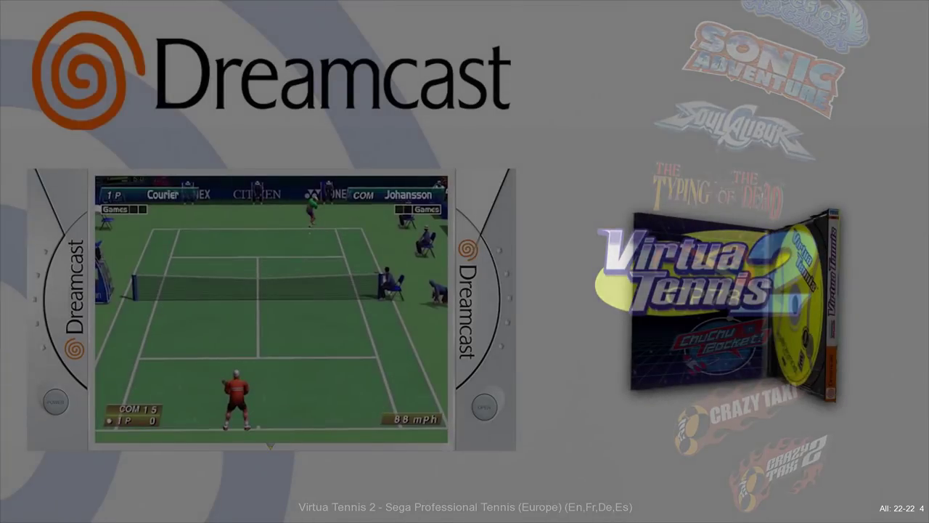
key("Escape")
key("Escape")
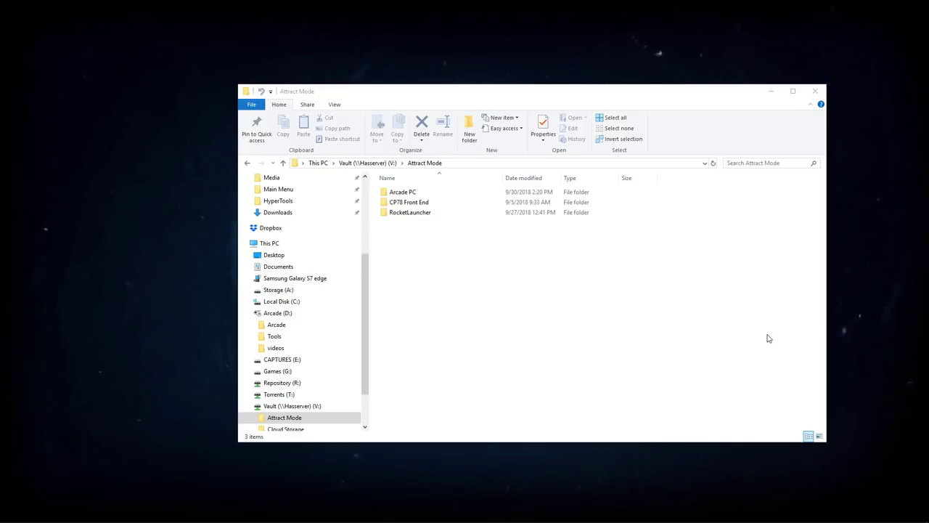
Step: Point out the RocketLauncher folder, then the Roms and emulators folders inside CP78 Front End
left_click(401, 213)
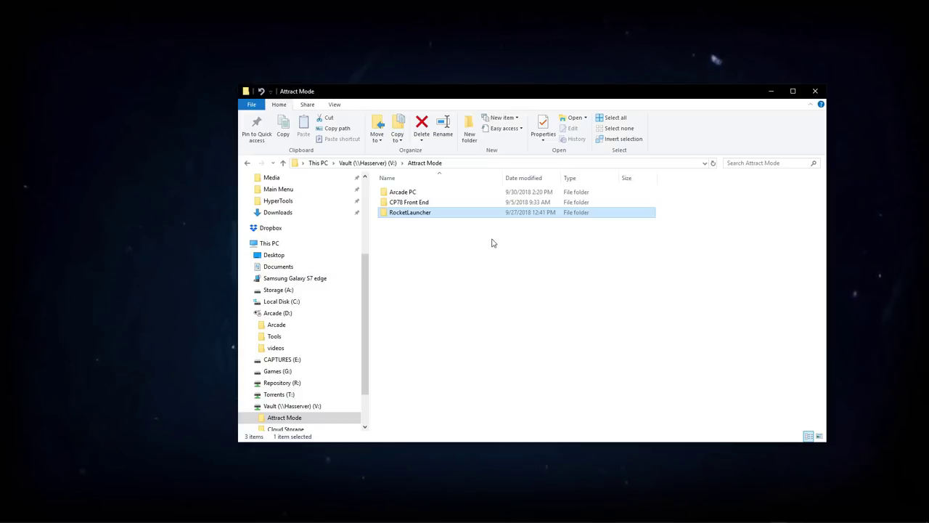
double_click(408, 201)
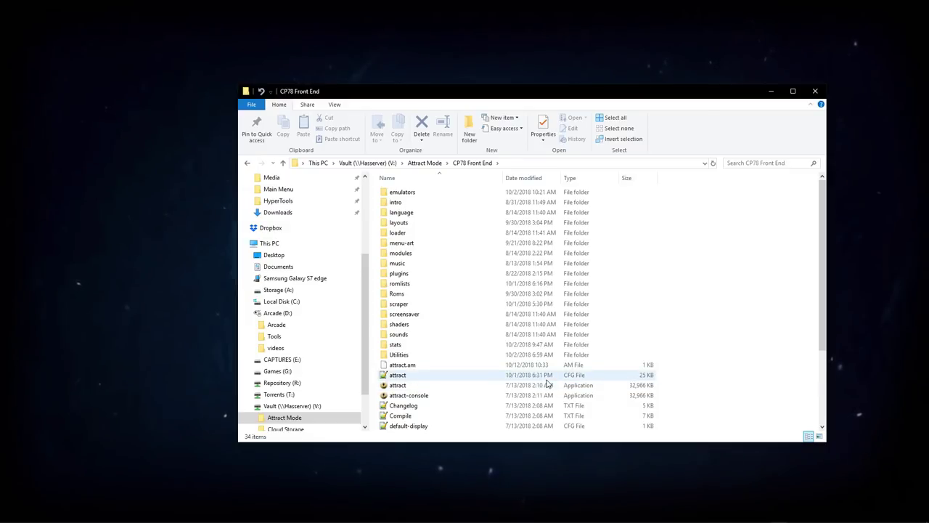
left_click(400, 294)
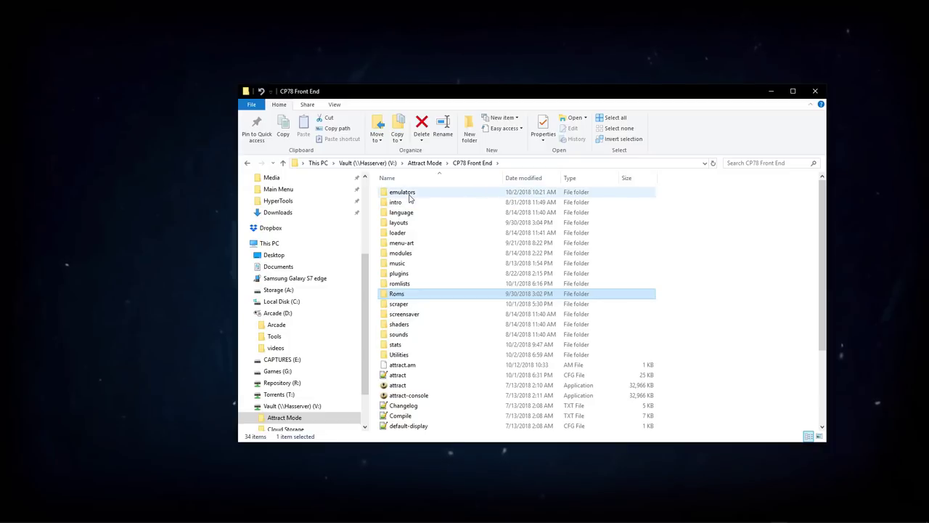
left_click(508, 193)
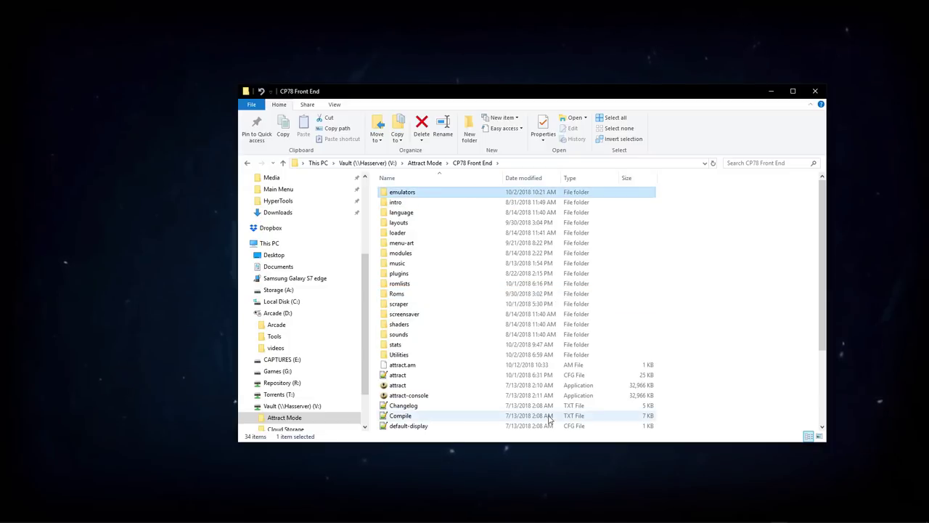
Step: Return to the Attract Mode folder and highlight the RocketLauncher and Arcade PC folders in turn
left_click(427, 162)
left_click(417, 214)
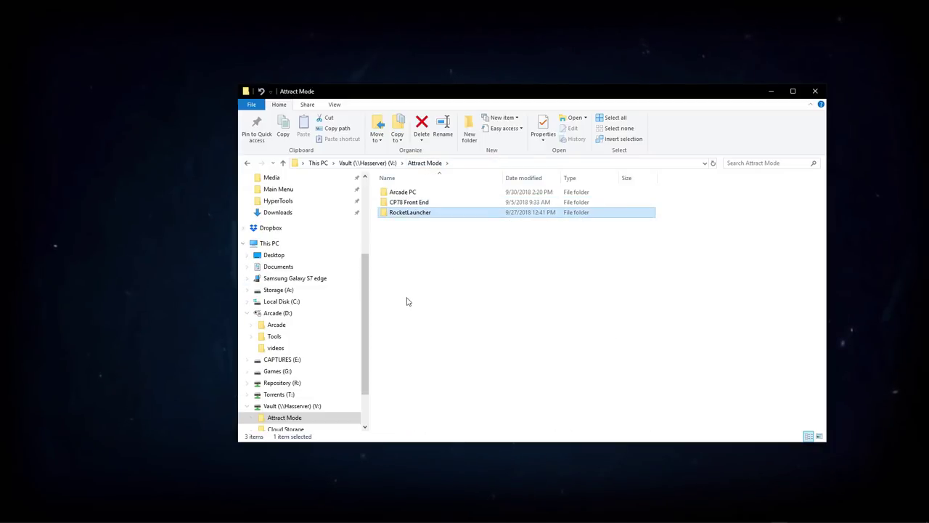
left_click(403, 193)
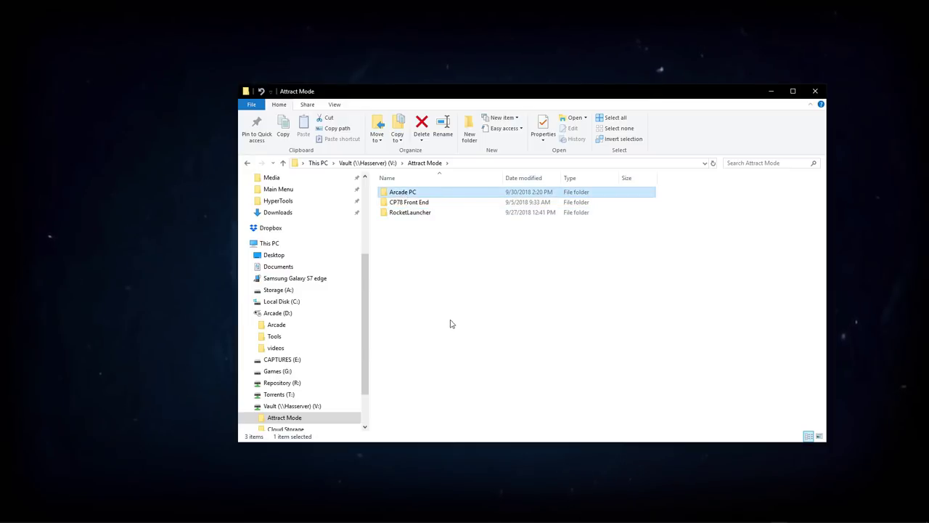
Step: Highlight everything in the CP78 Front End folder except Roms and emulators, look through the list, and clear the selection
double_click(409, 202)
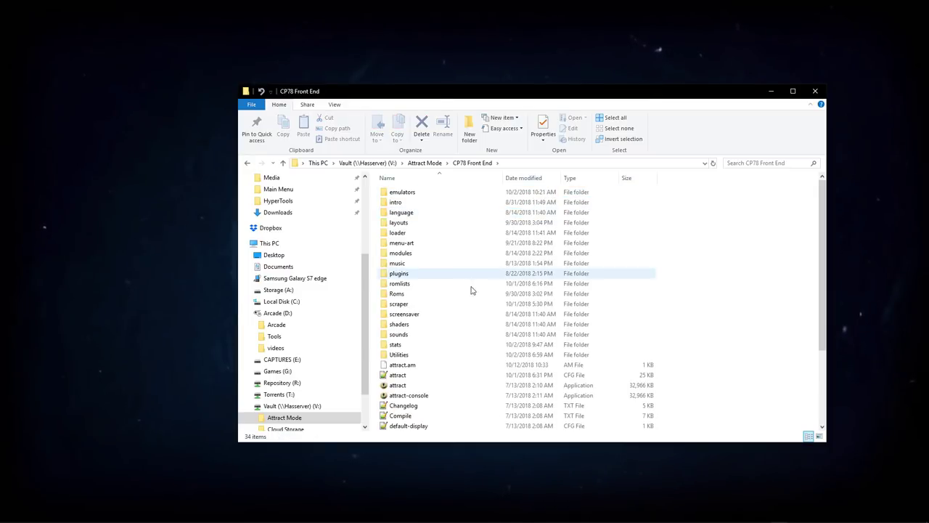
key("ctrl+a")
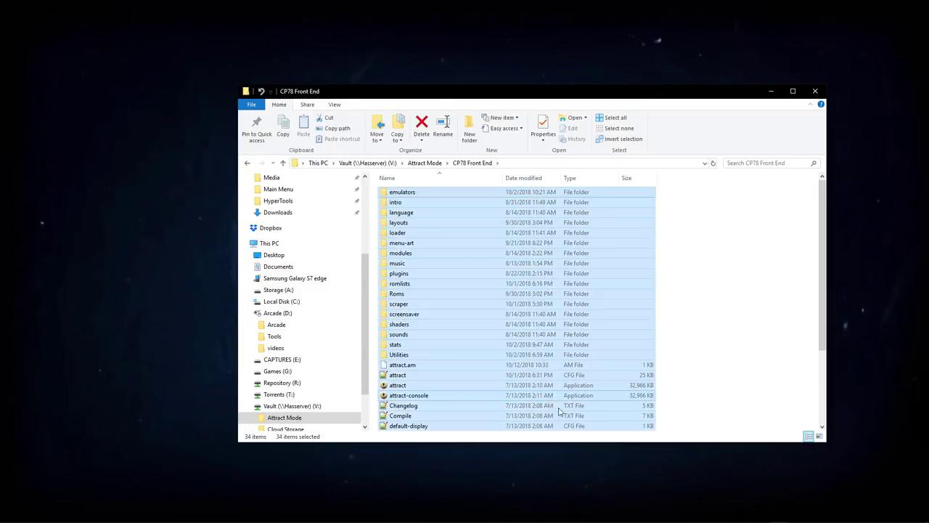
left_click(404, 294, "ctrl")
left_click(429, 193, "ctrl")
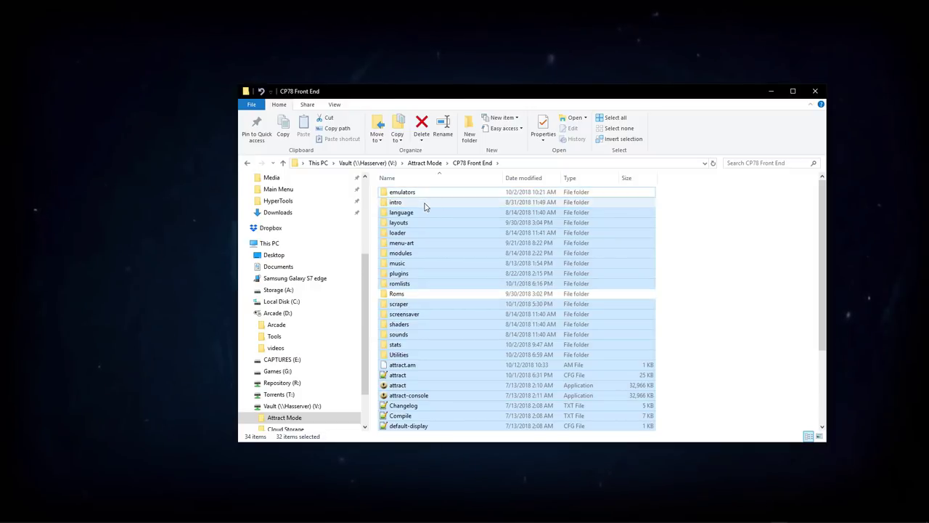
scroll(463, 384, "down", 3)
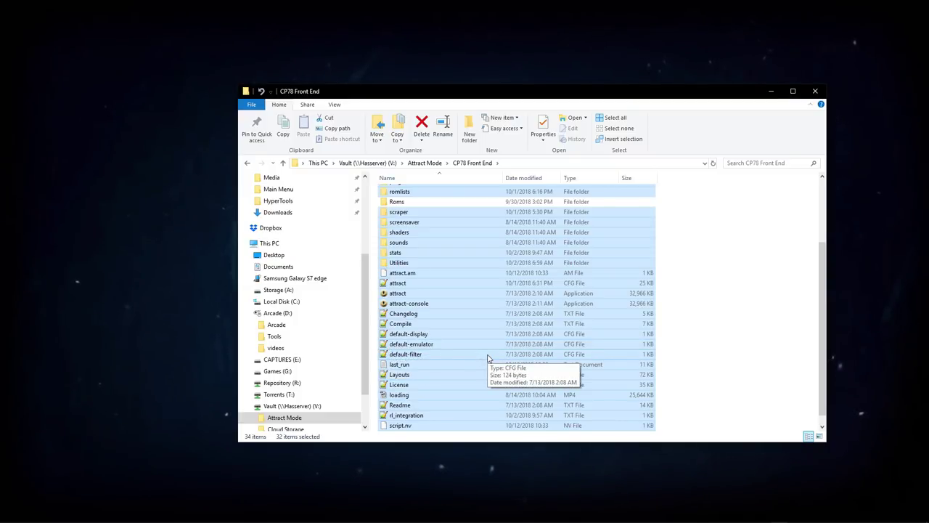
left_click(716, 344)
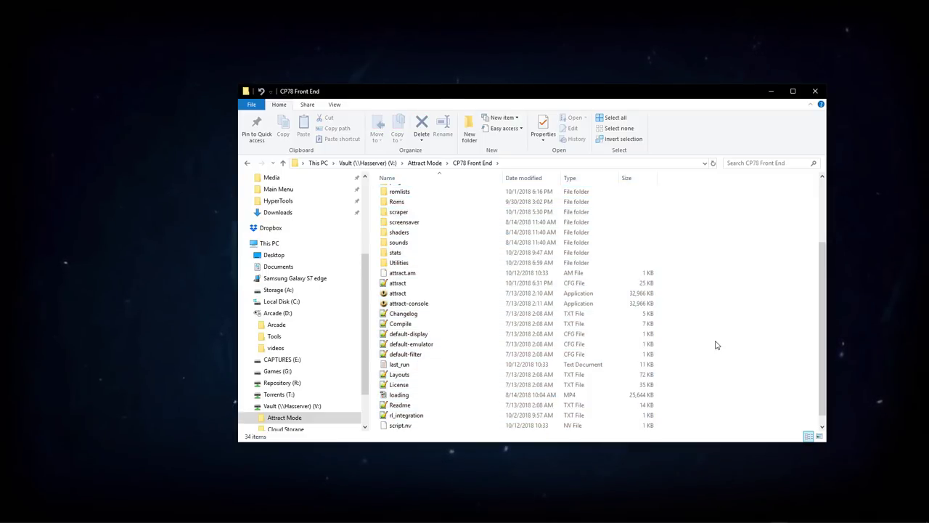
scroll(697, 371, "up", 3)
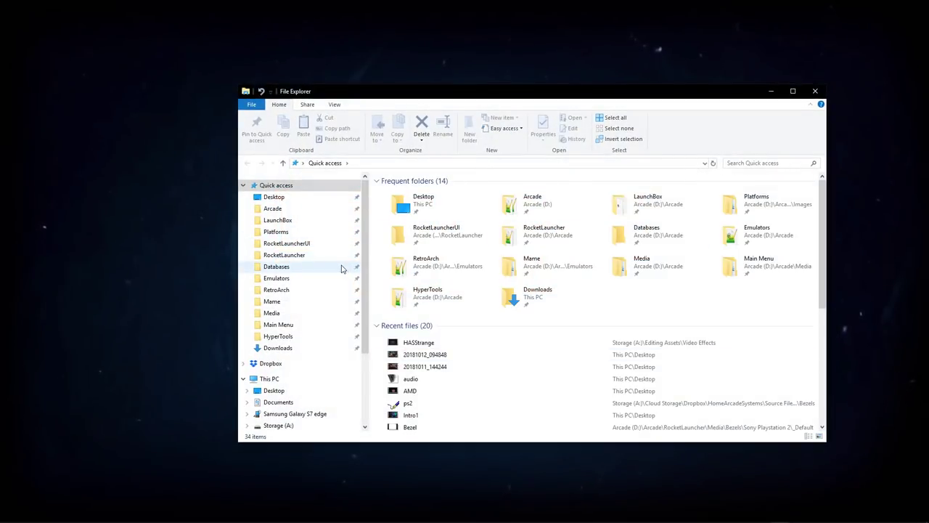
Step: Open the Mame folder inside the Arcade Databases folder
left_click(289, 270)
left_click(404, 276)
key("m")
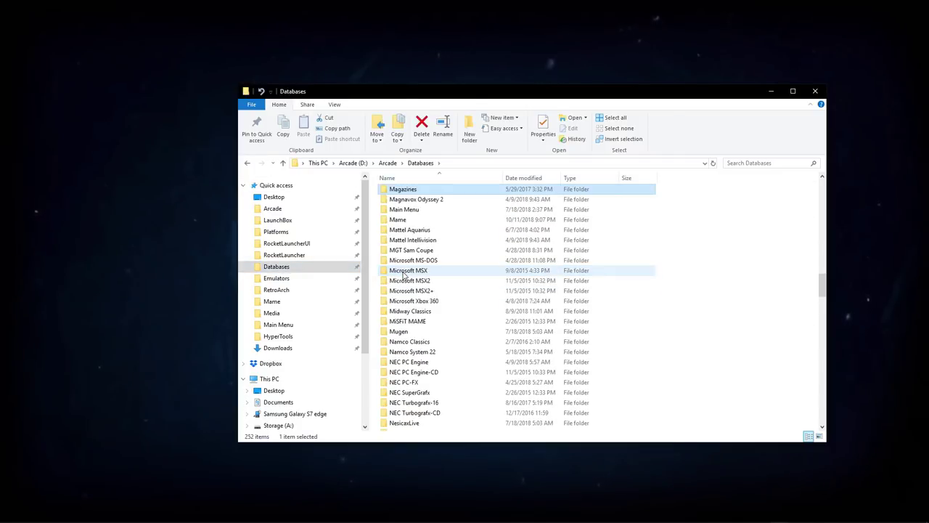
double_click(397, 219)
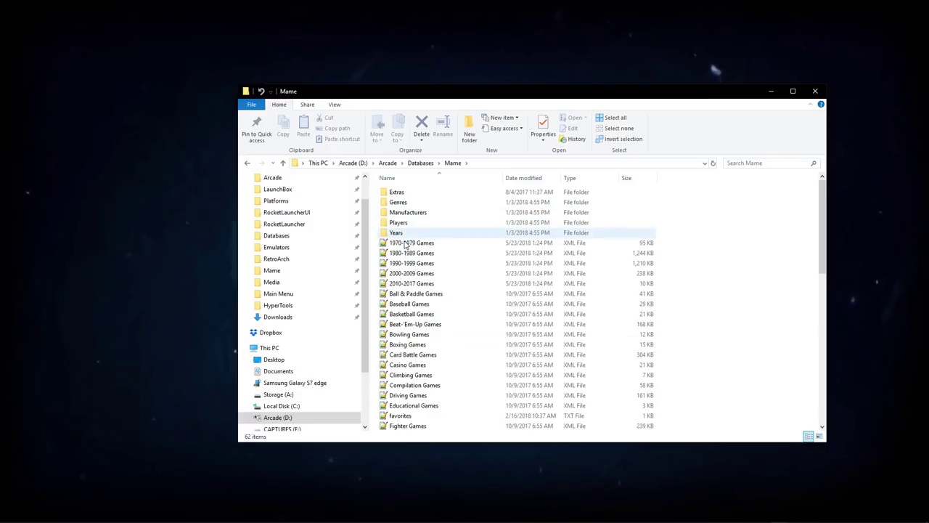
Step: Open Mame.xml to view its header and game entries, close it, and return to the Databases folder
scroll(434, 334, "down", 8)
scroll(440, 315, "down", 5)
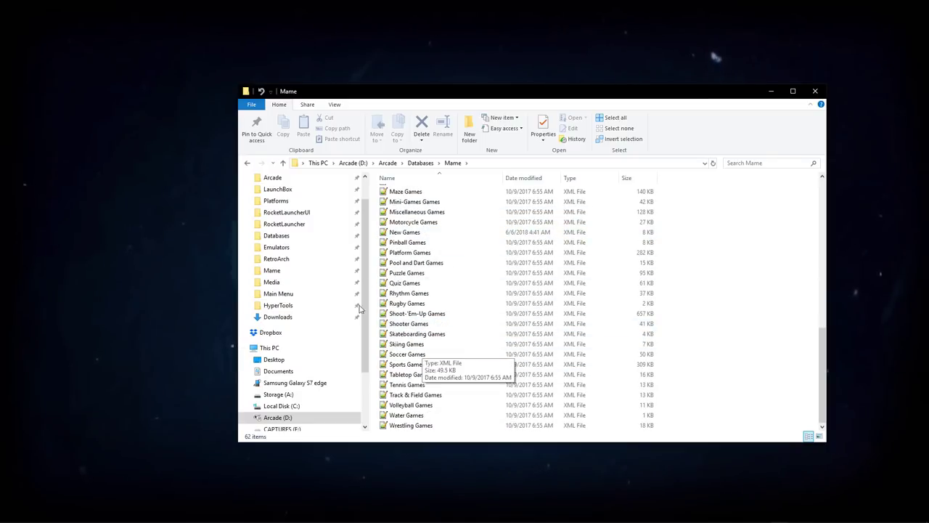
scroll(388, 297, "up", 3)
double_click(403, 271)
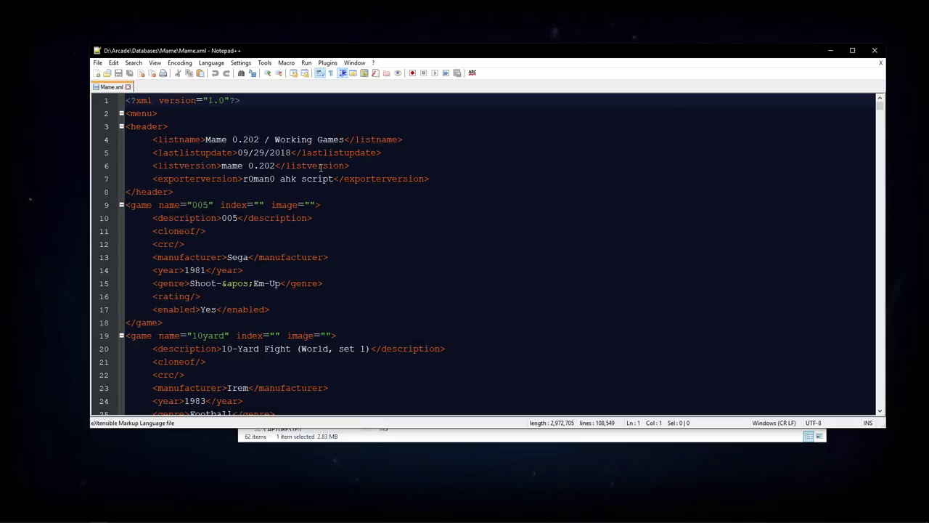
left_click(875, 50)
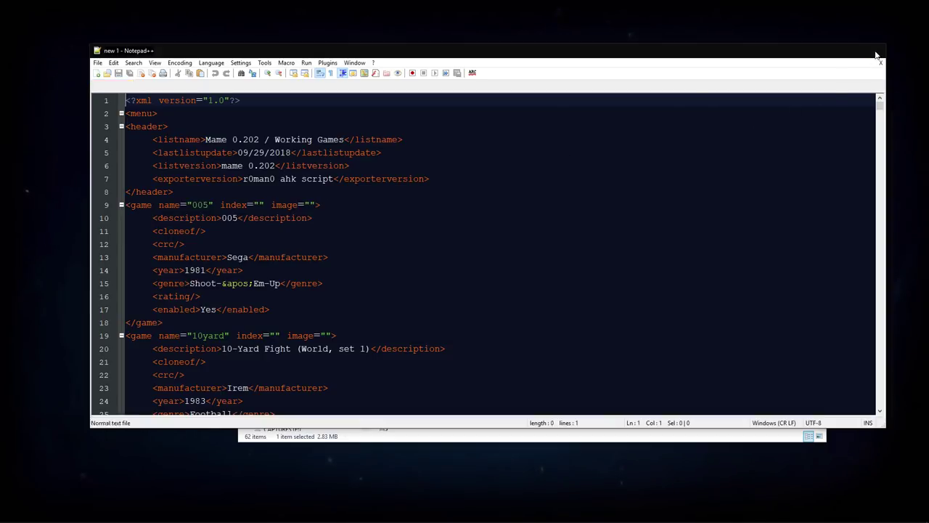
scroll(390, 271, "up", 10)
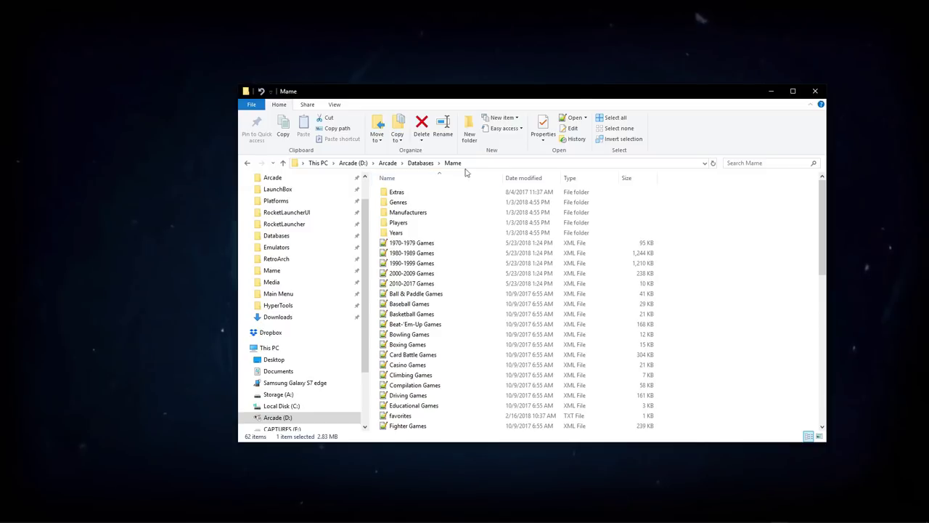
left_click(421, 162)
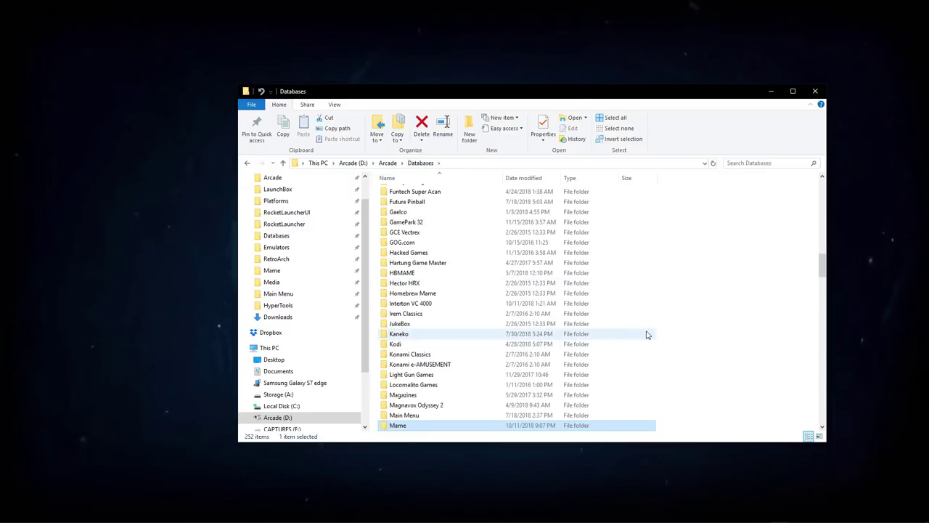